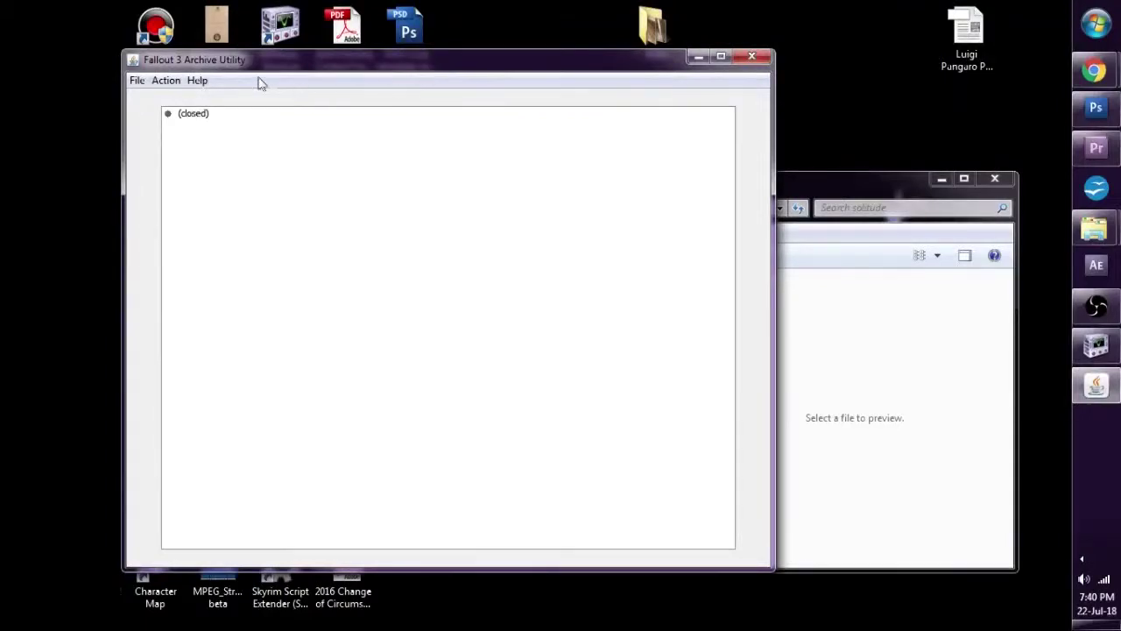
Open Skyrim - Textures.bsa from Skyrim's Data folder through File > Open Archive
drag(239, 65, 356, 54)
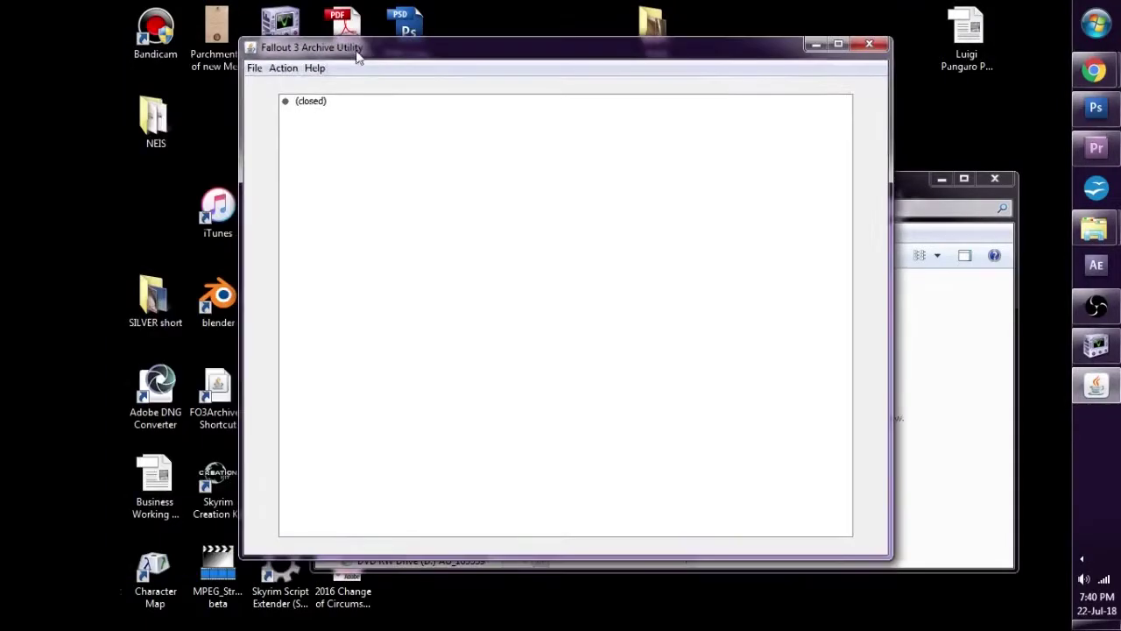
click(254, 70)
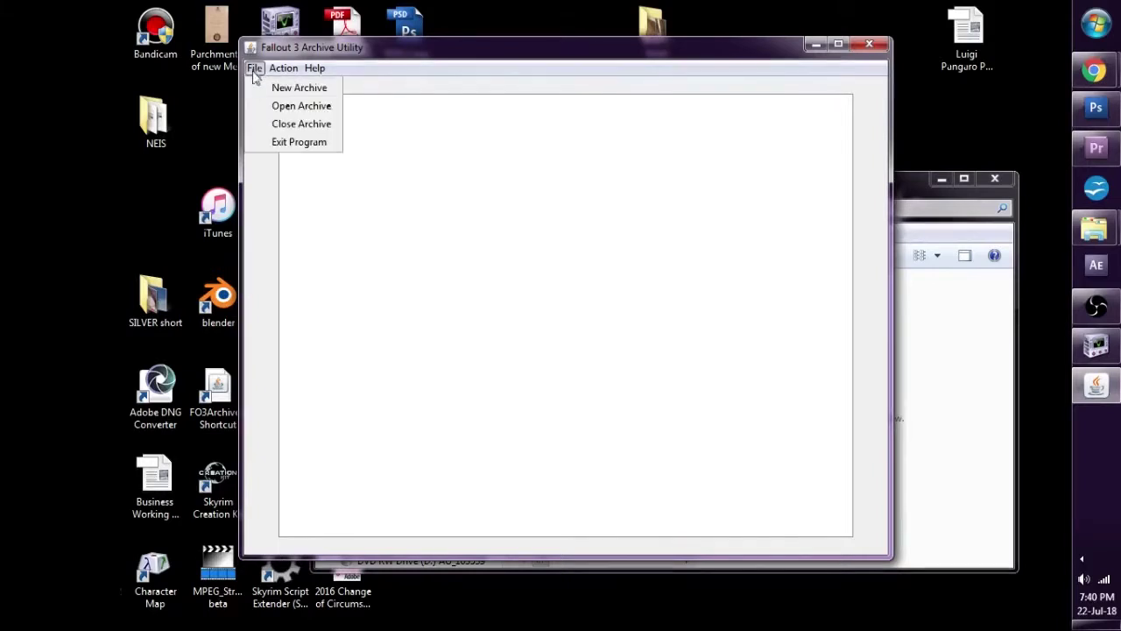
click(277, 112)
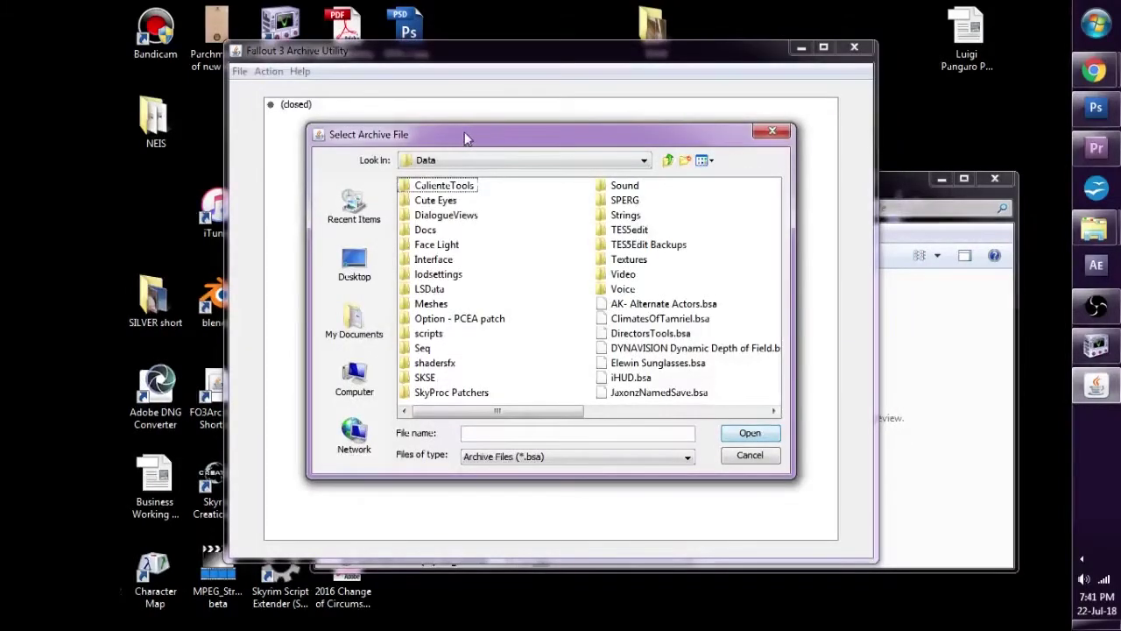
drag(526, 411, 718, 415)
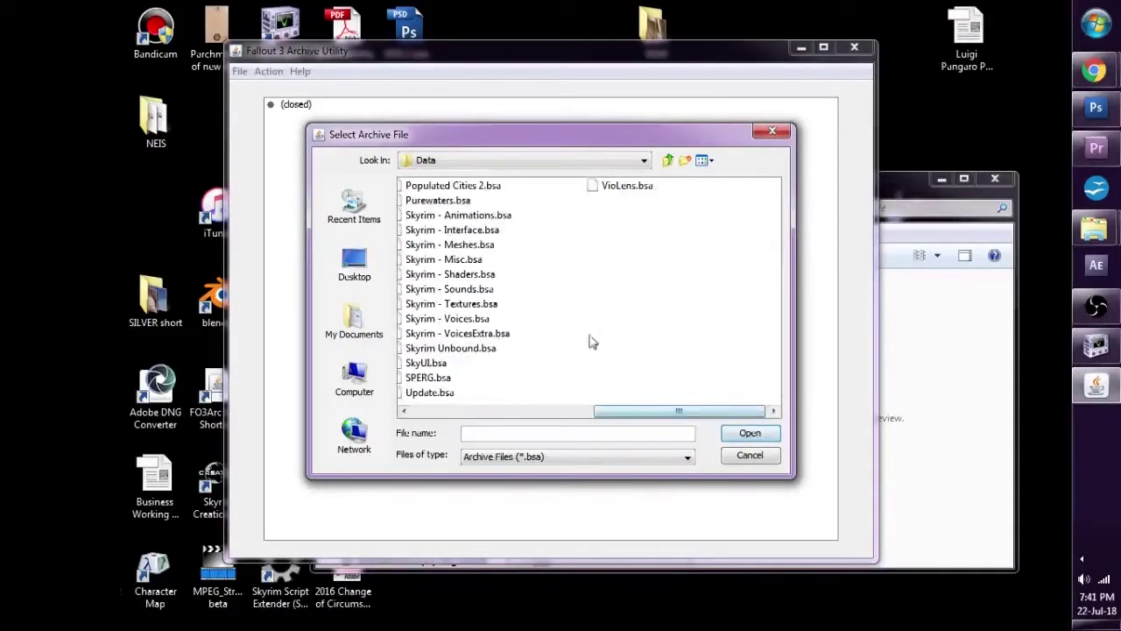
click(469, 305)
click(740, 435)
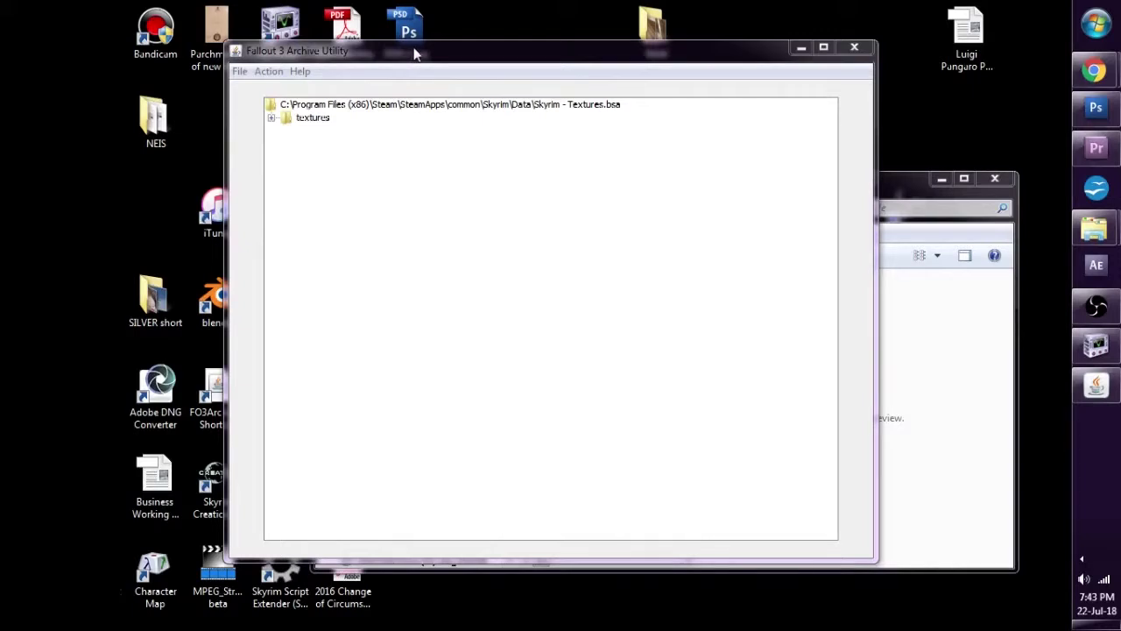
Expand textures and architecture, briefly browsing and re-collapsing the riften and clutter folders
mouse_move(429, 55)
mouse_down()
mouse_move(488, 56)
mouse_move(412, 50)
mouse_up()
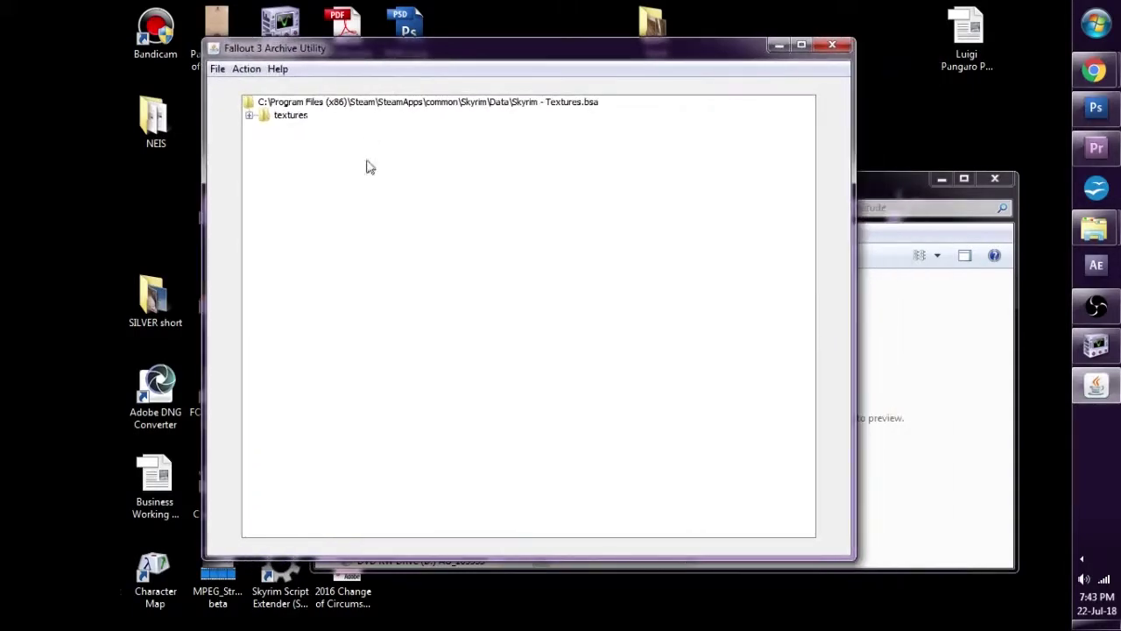
click(248, 115)
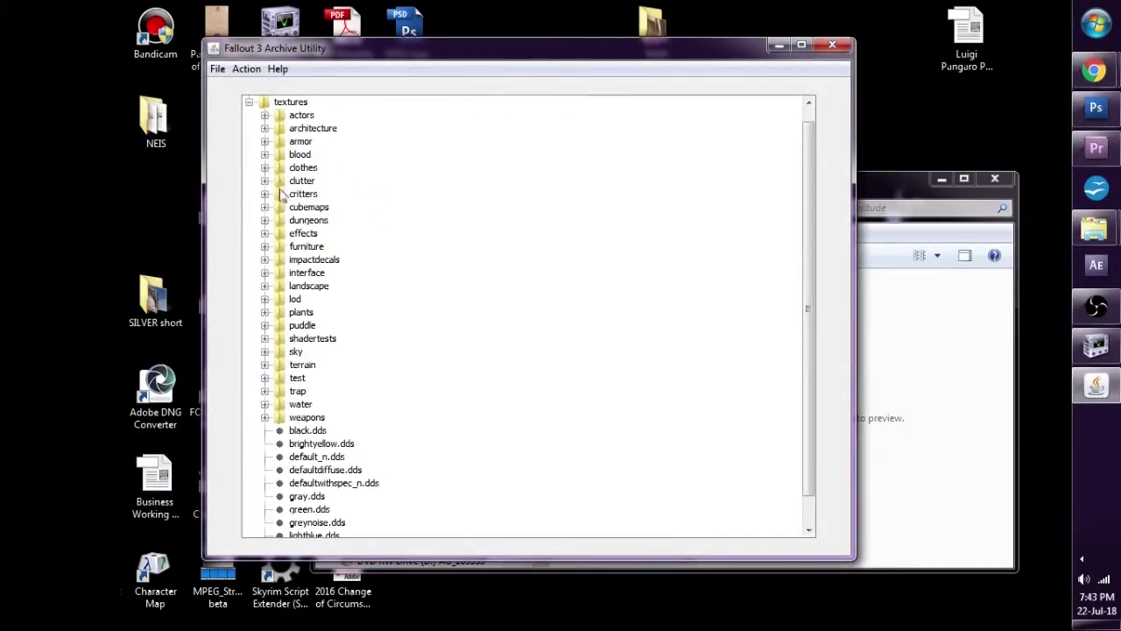
click(265, 128)
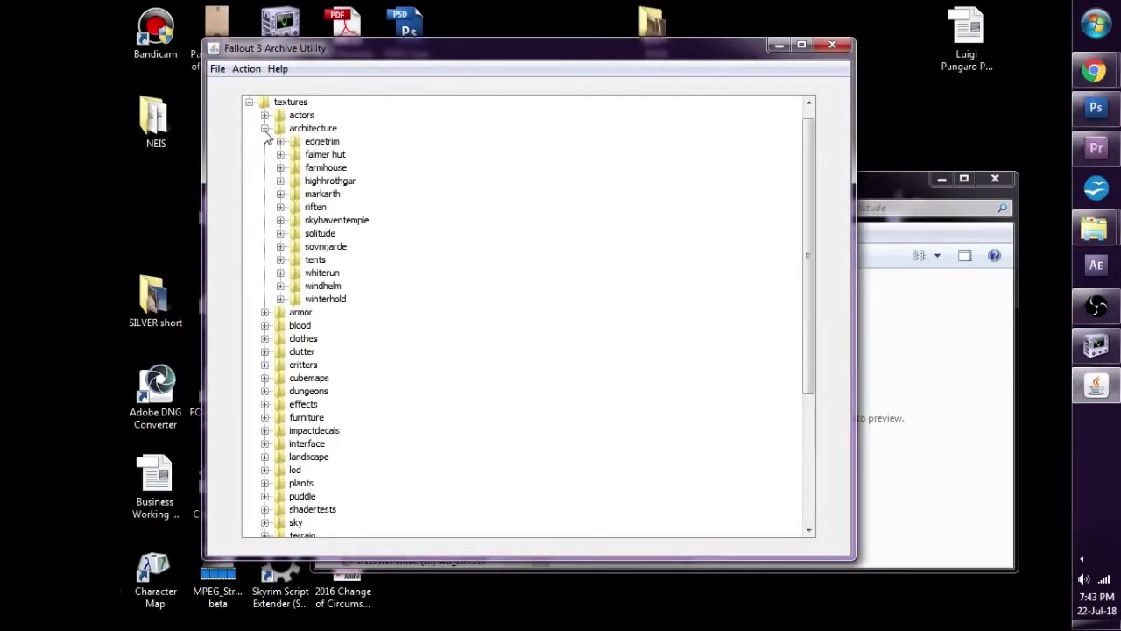
click(280, 207)
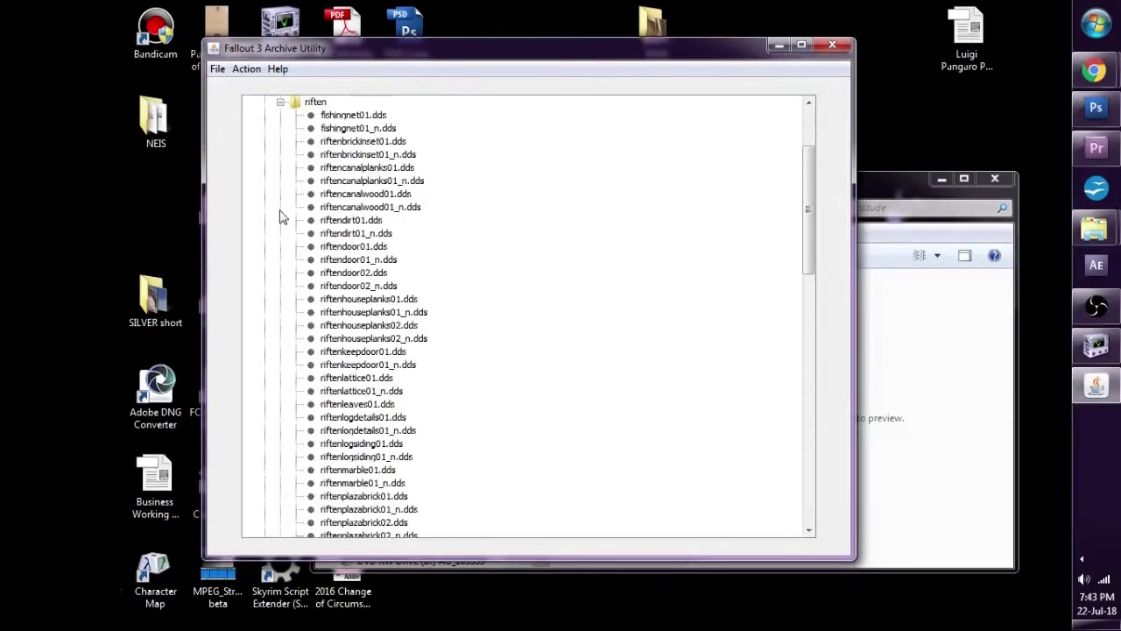
click(280, 102)
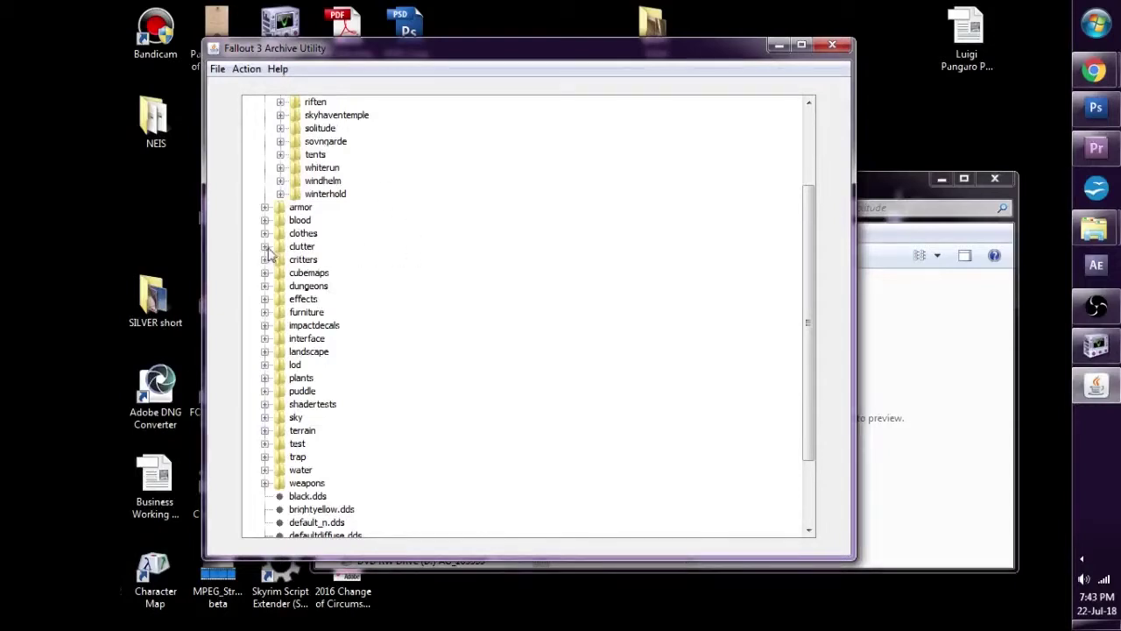
click(265, 247)
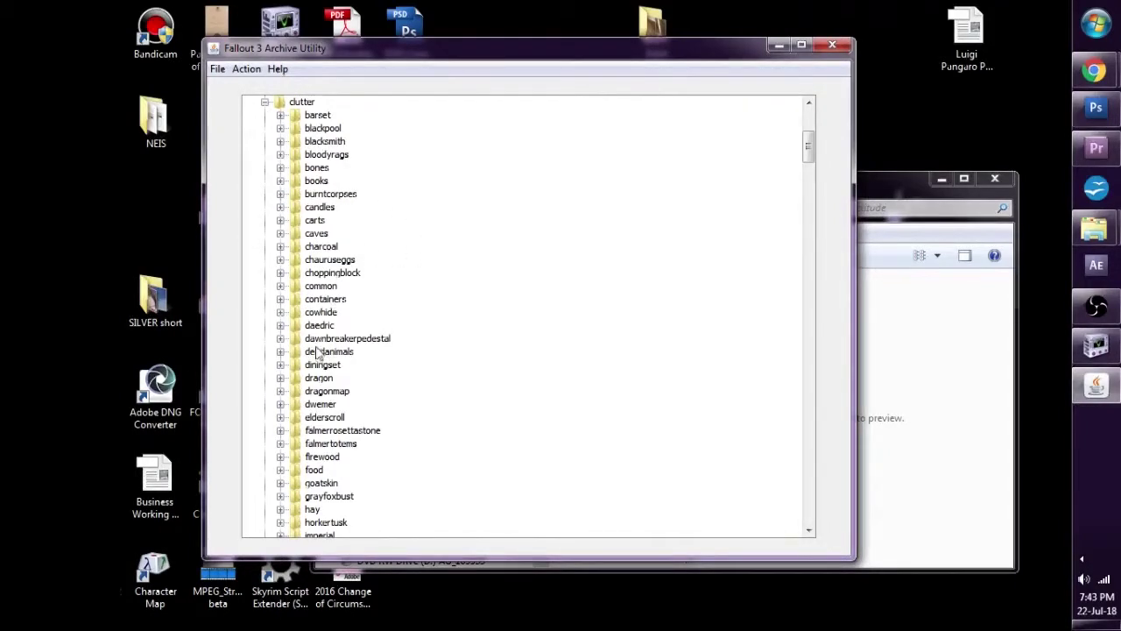
click(264, 101)
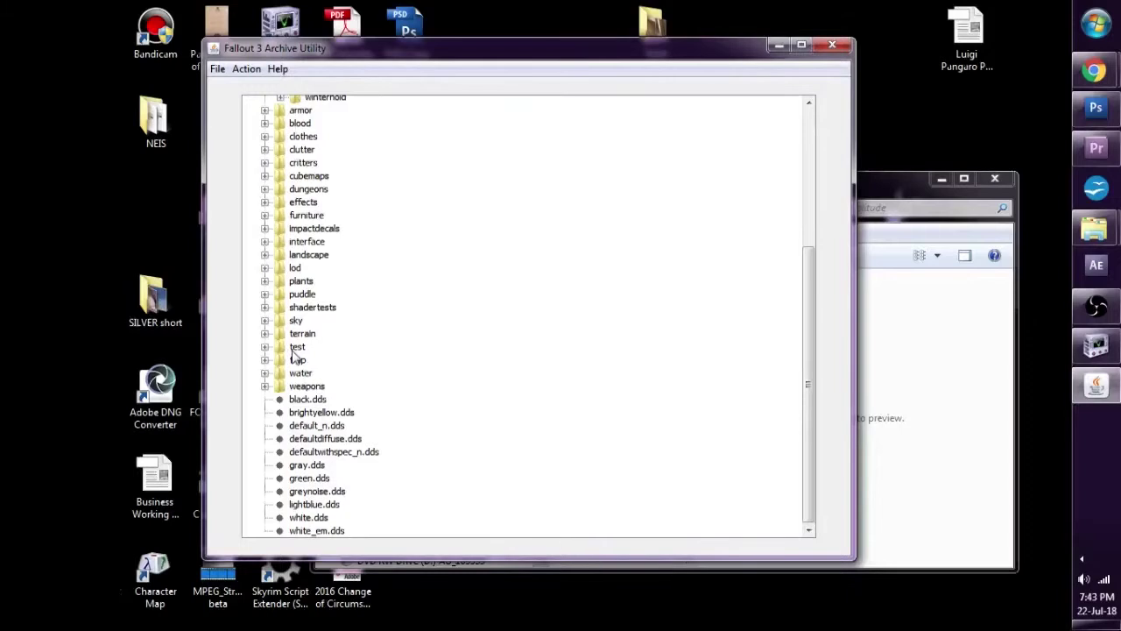
scroll(371, 356, up, 1)
scroll(376, 353, up, 5)
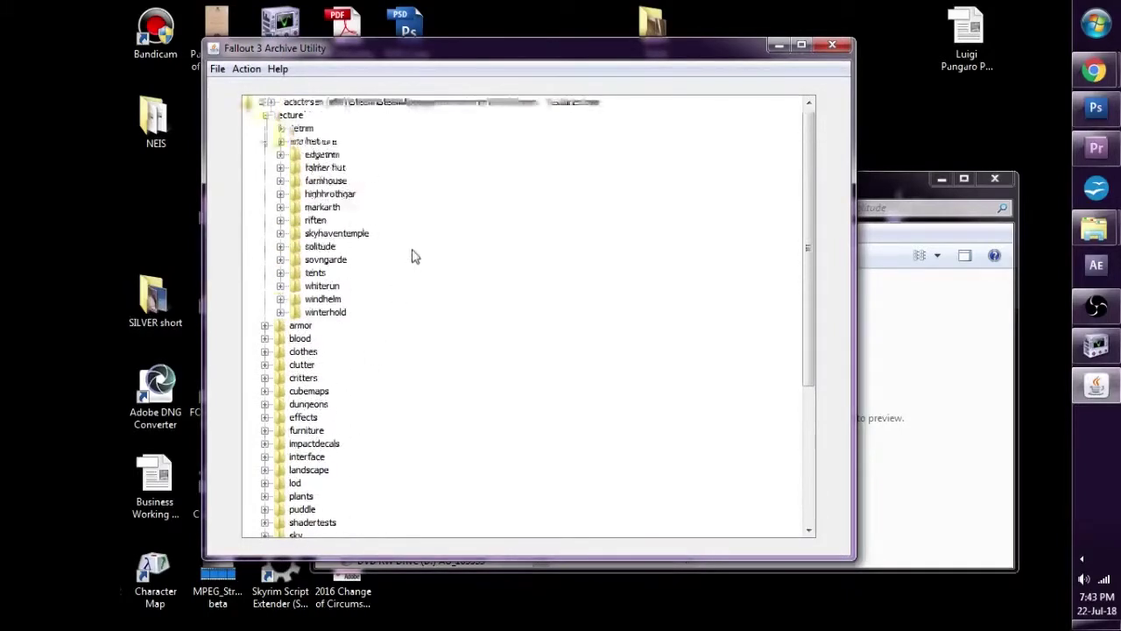
click(264, 142)
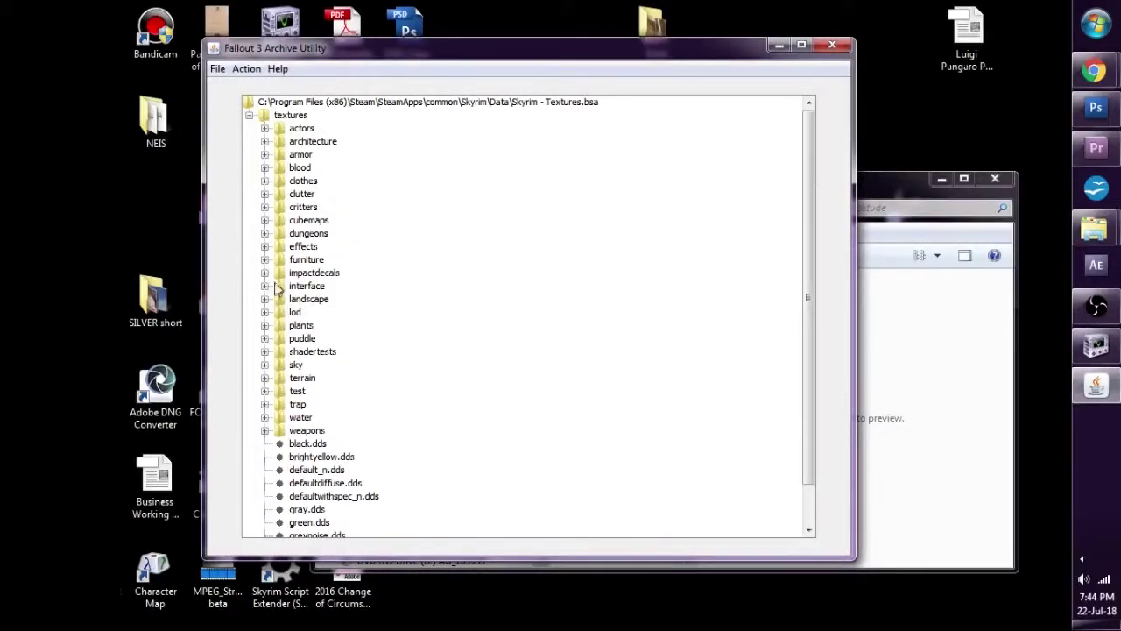
Re-expand architecture and solitude, then scroll through the solitude .dds texture files
click(265, 141)
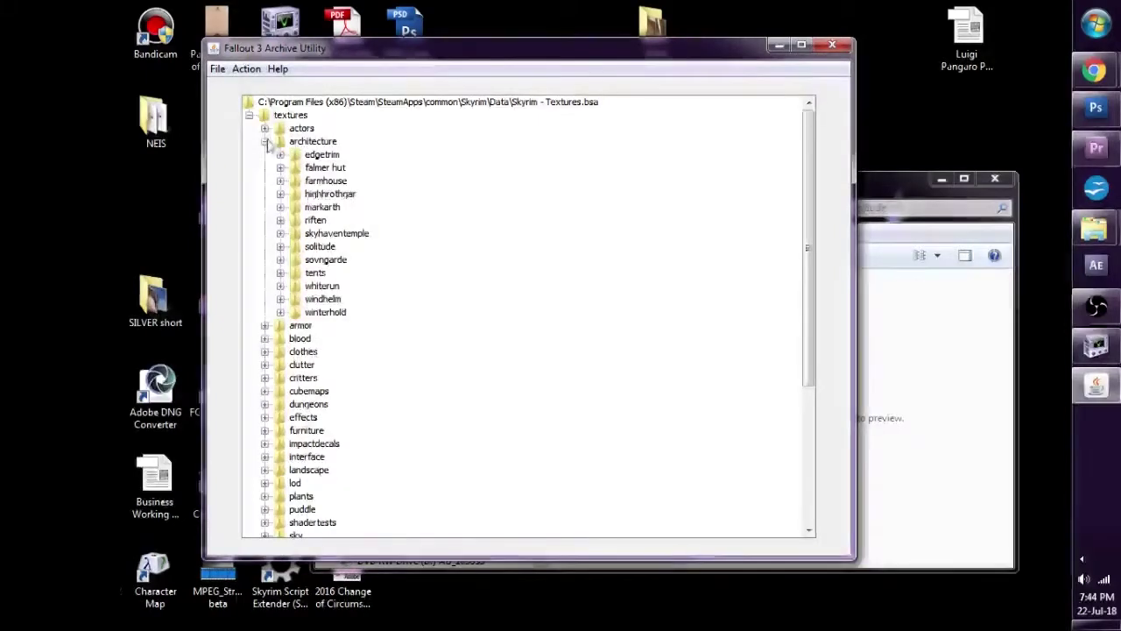
click(280, 246)
scroll(455, 283, down, 6)
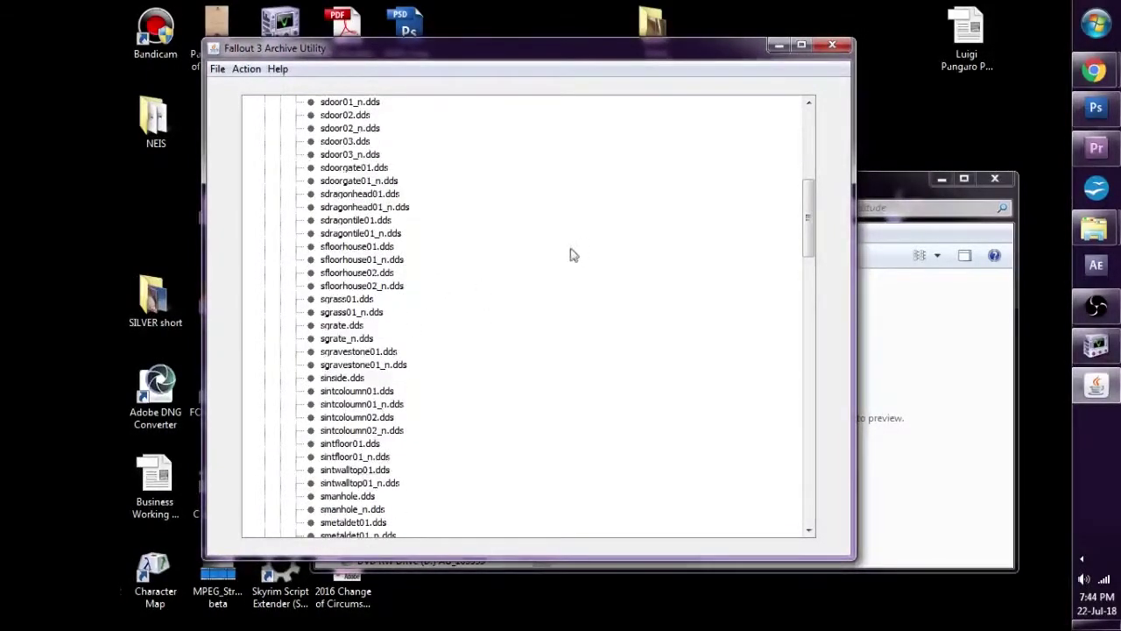
scroll(446, 307, down, 9)
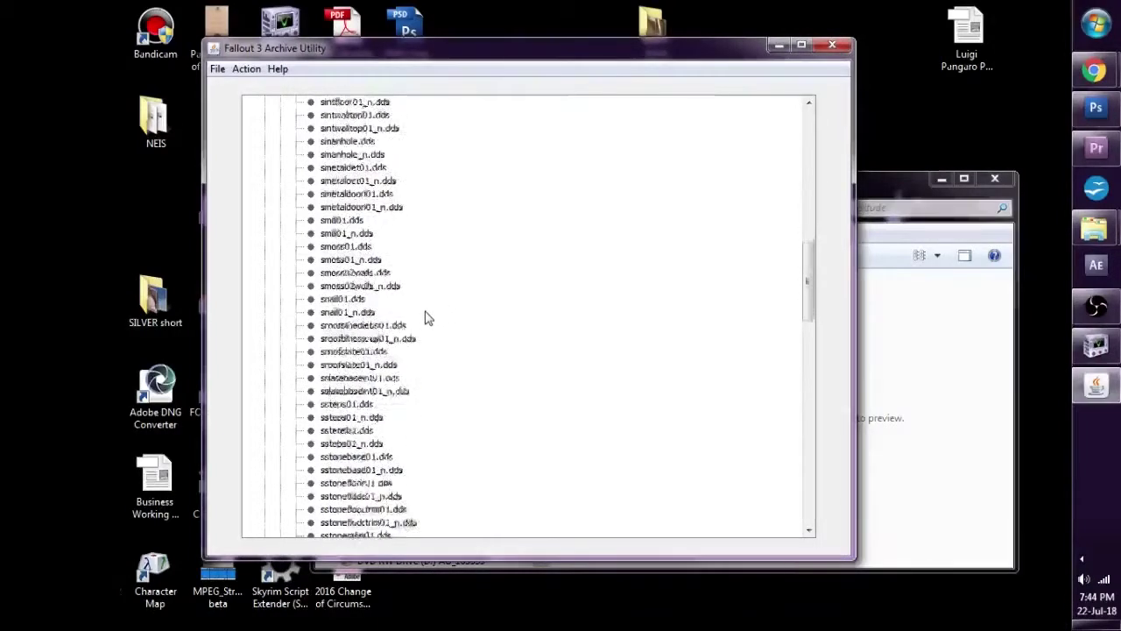
scroll(428, 318, down, 1)
scroll(426, 313, down, 1)
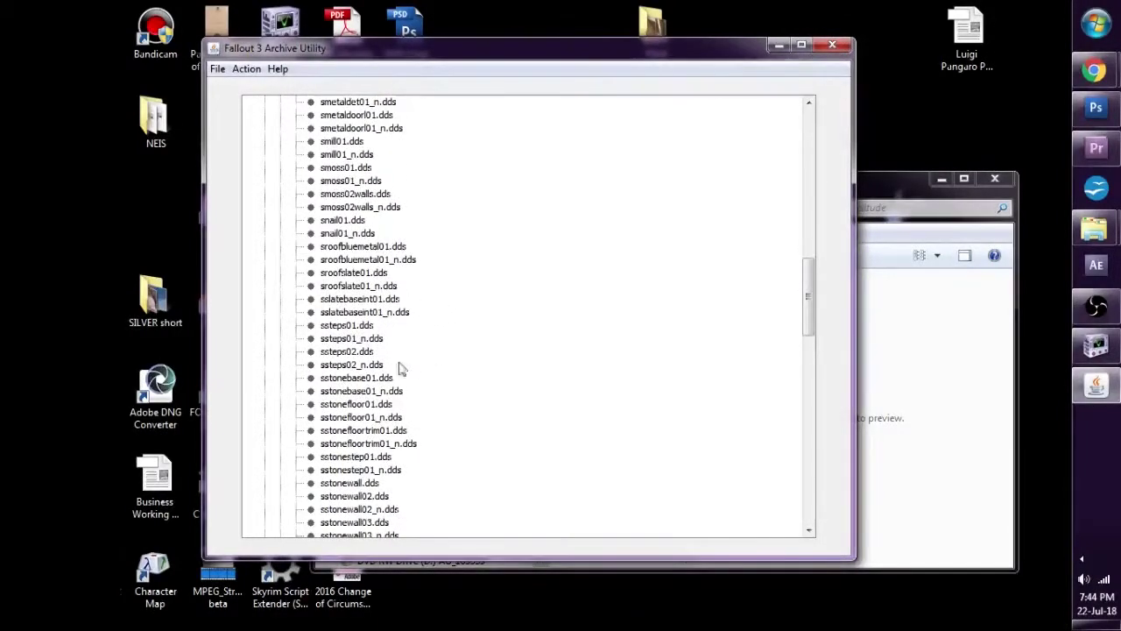
click(343, 325)
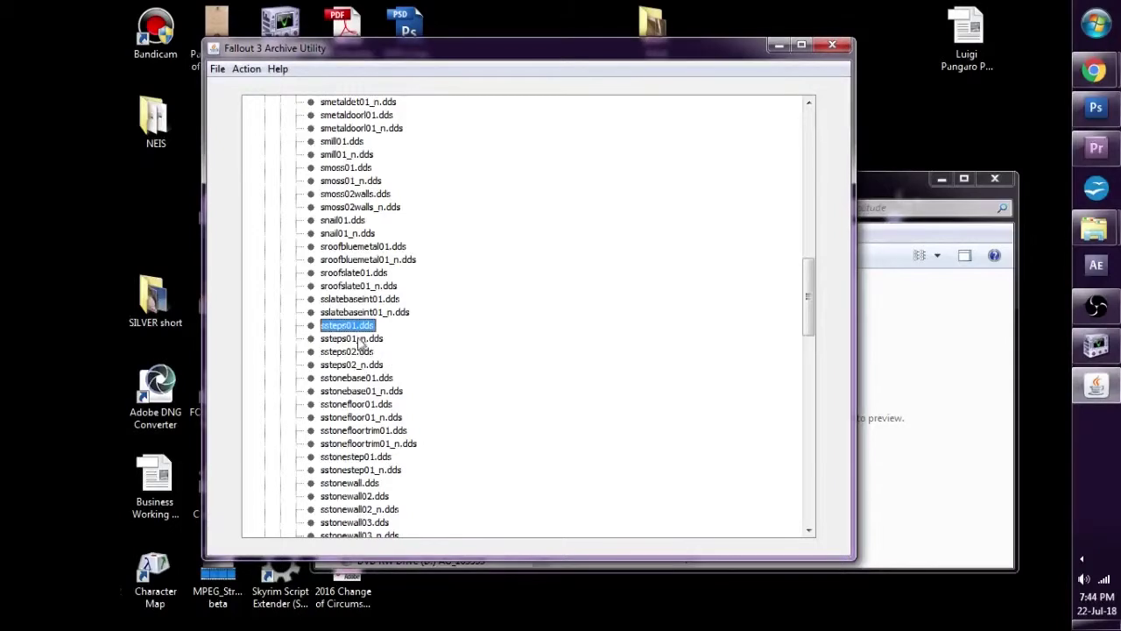
ctrl+click(357, 340)
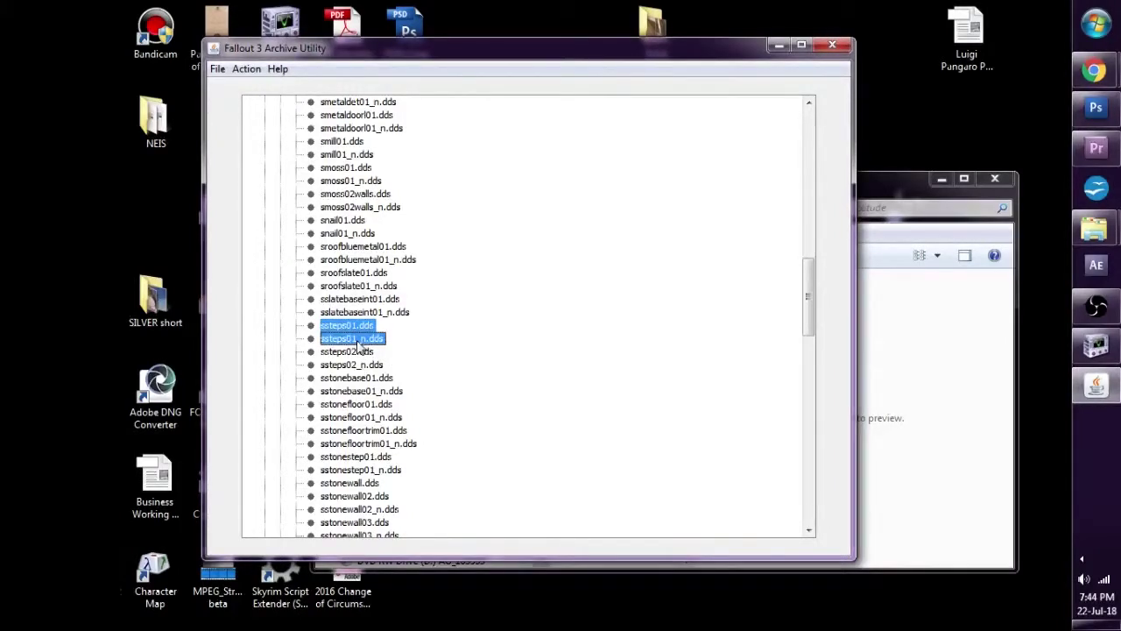
click(246, 68)
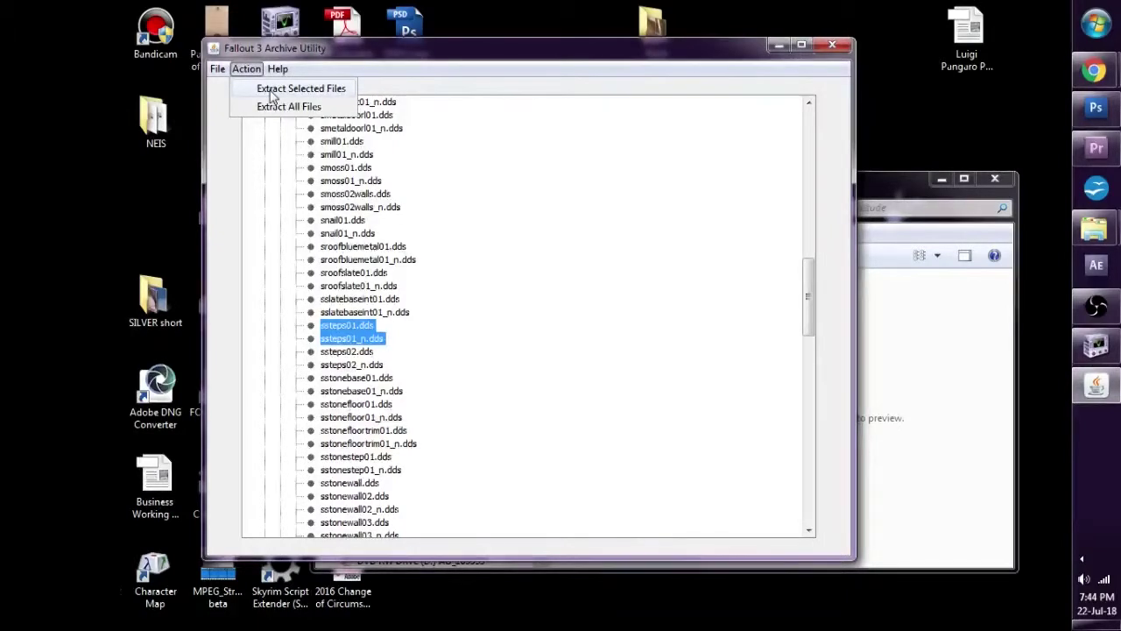
click(272, 91)
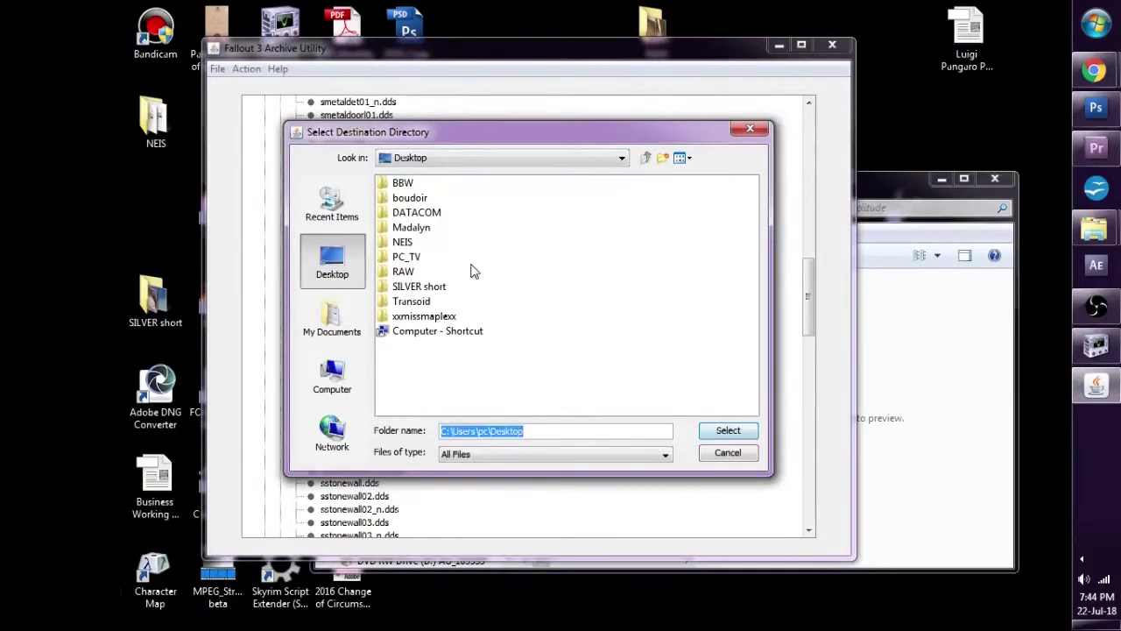
click(727, 454)
drag(807, 295, 806, 123)
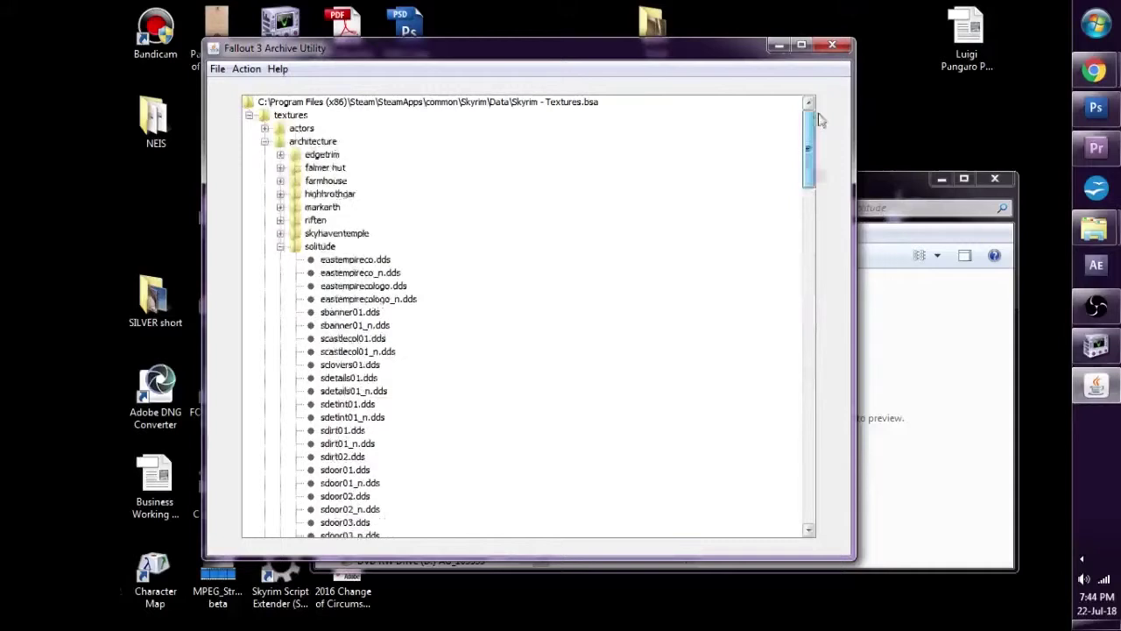
Collapse the solitude and textures folders and choose Action > Extract All Files
click(281, 247)
click(250, 115)
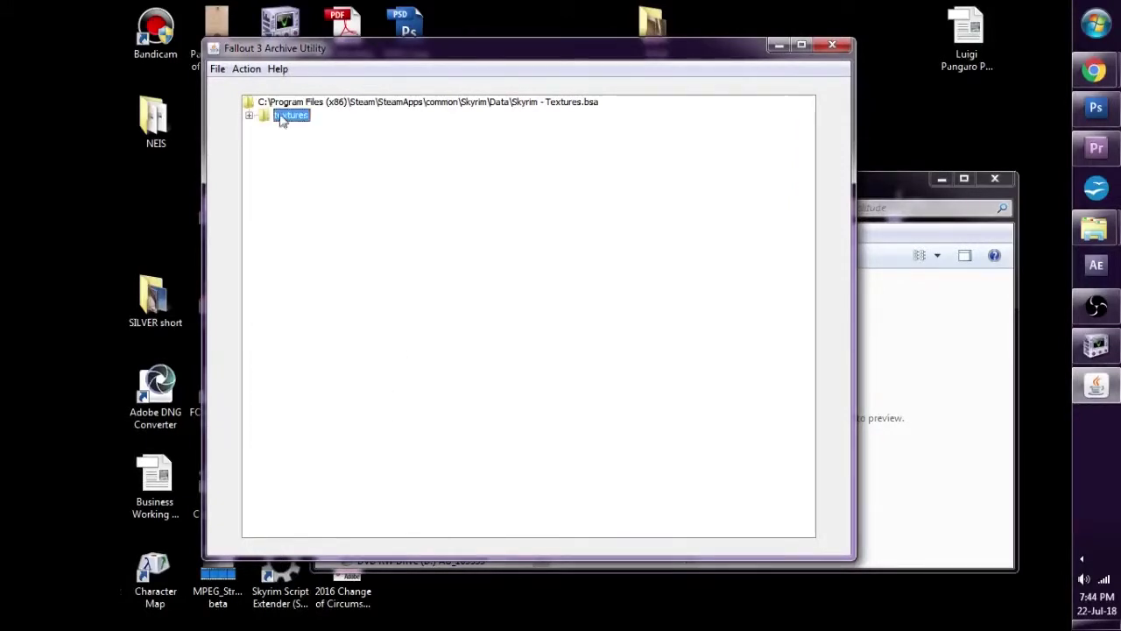
click(253, 70)
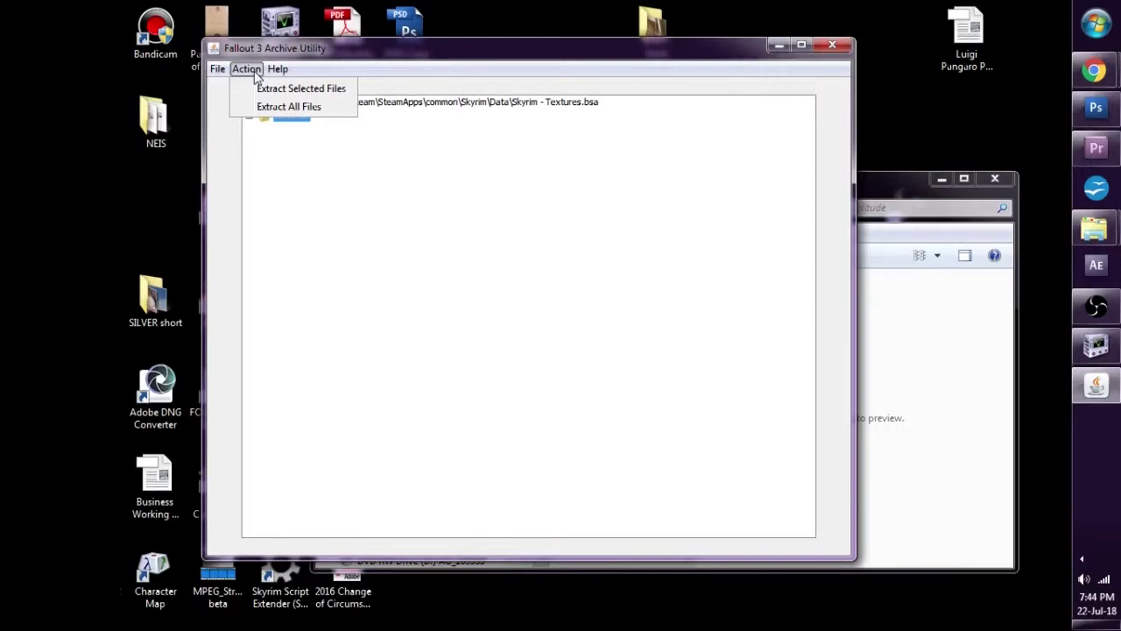
click(260, 106)
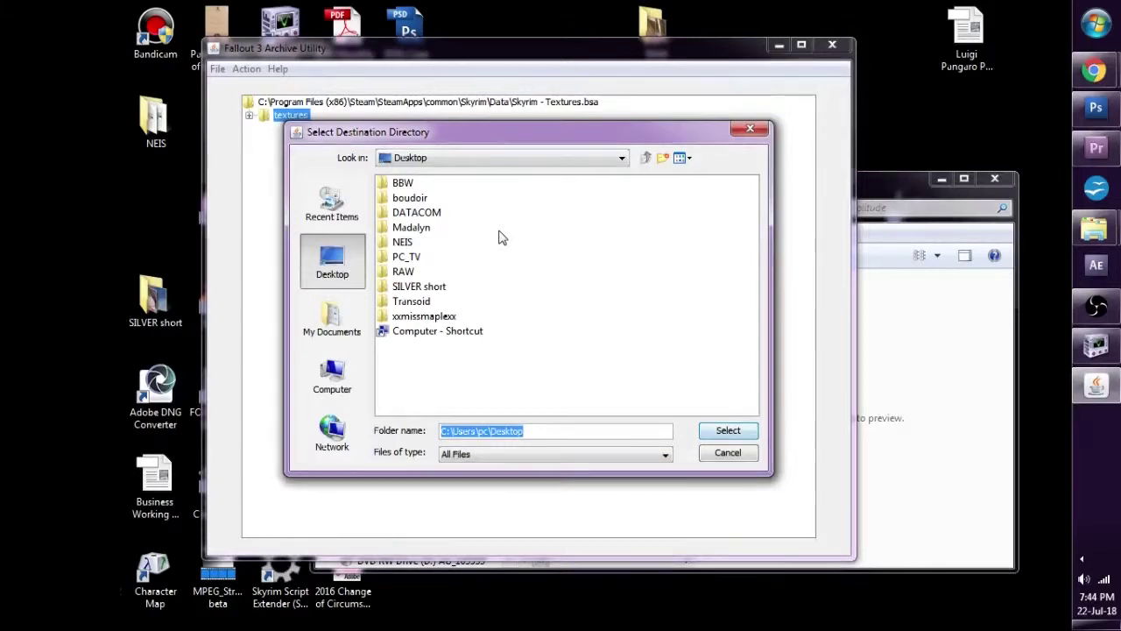
Browse the destination to C:\Program Files (x86)\Steam\SteamApps\common\Skyrim\Data, then cancel without extracting
click(622, 159)
scroll(621, 199, up, 2)
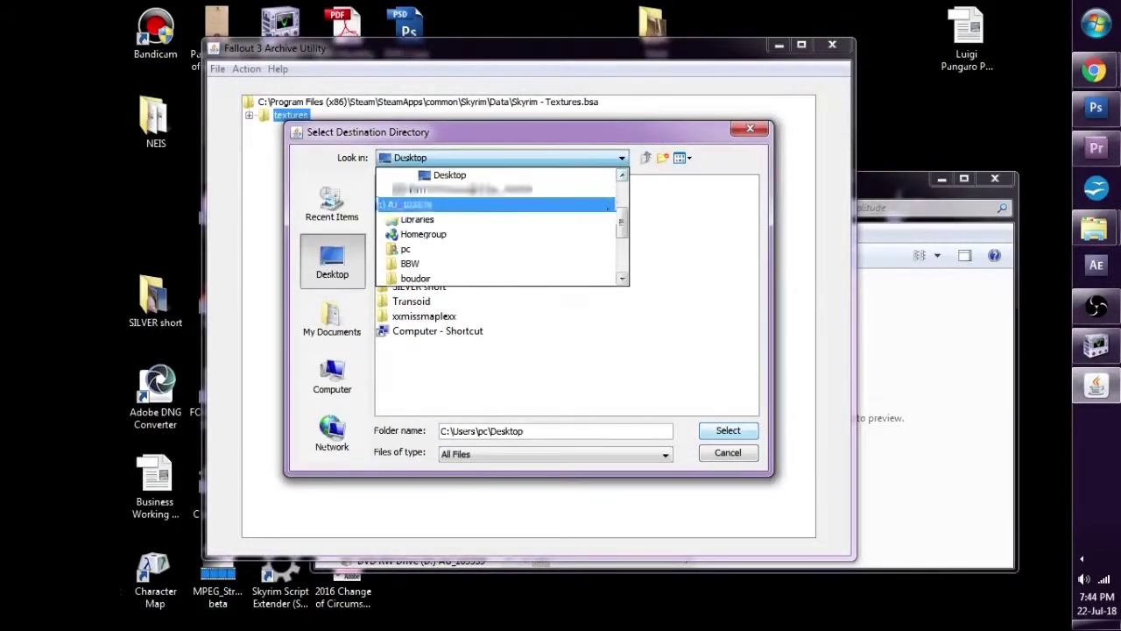
click(555, 206)
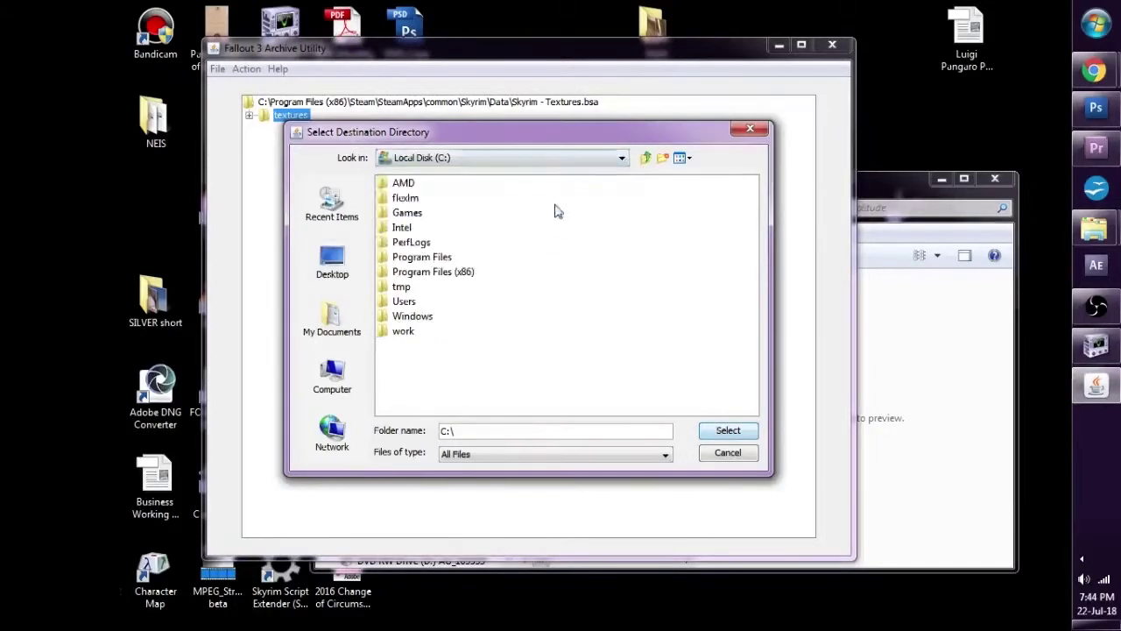
double_click(417, 278)
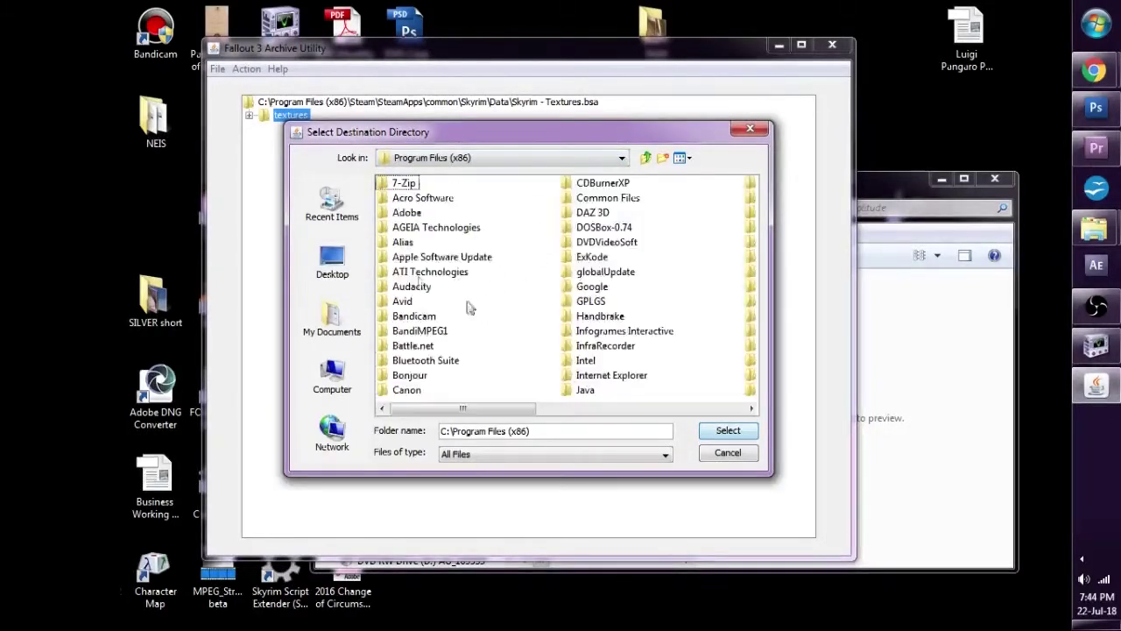
click(590, 409)
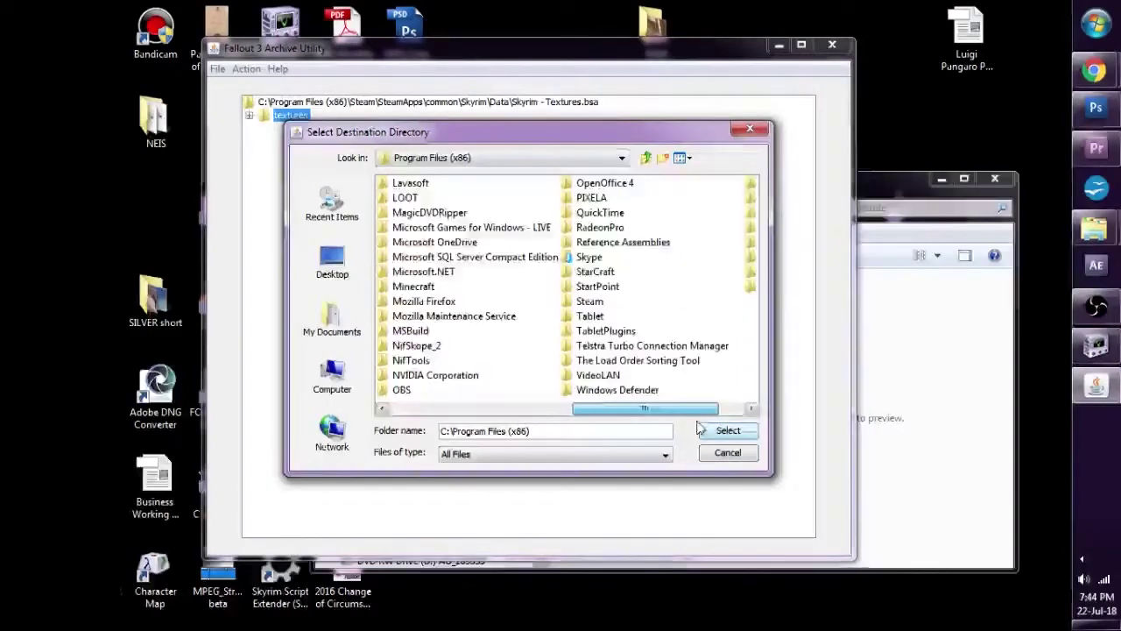
double_click(588, 301)
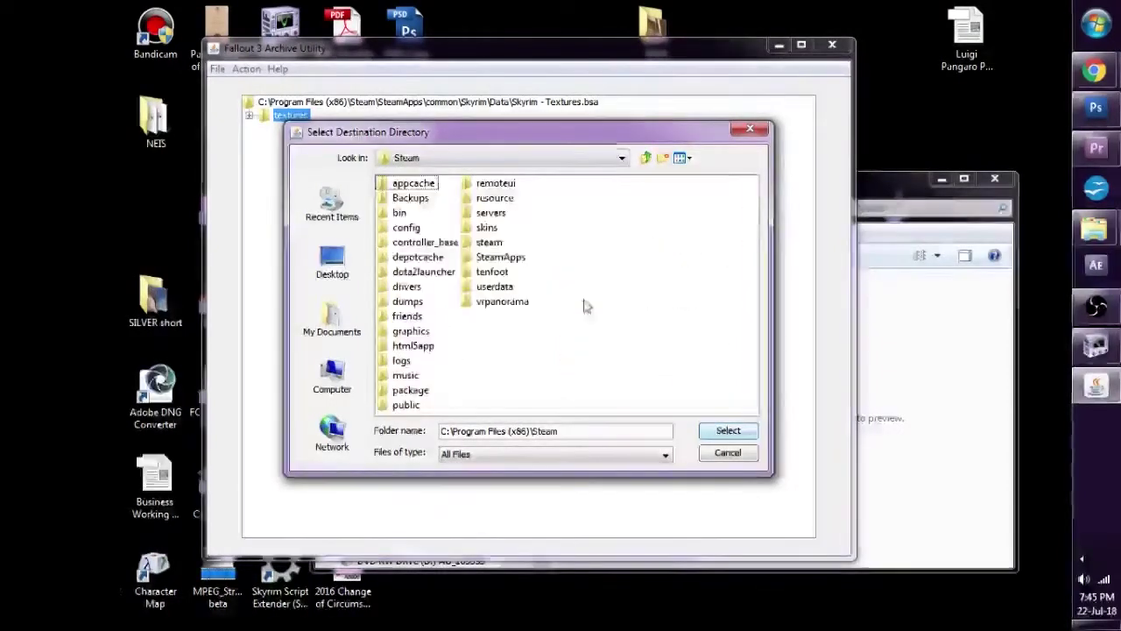
double_click(506, 258)
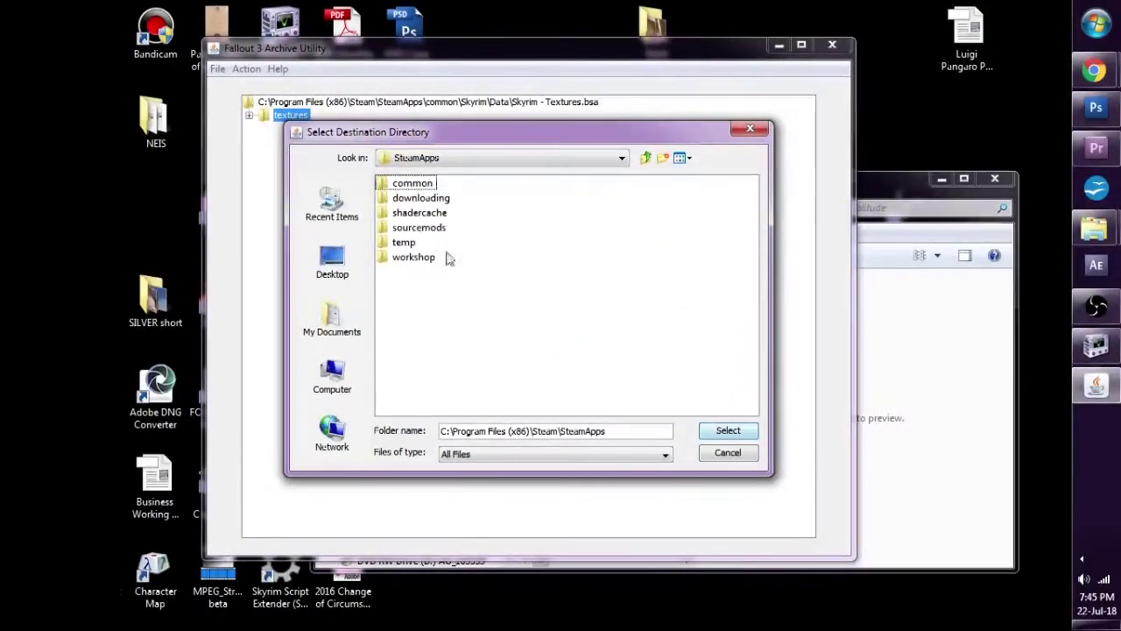
click(407, 186)
double_click(407, 185)
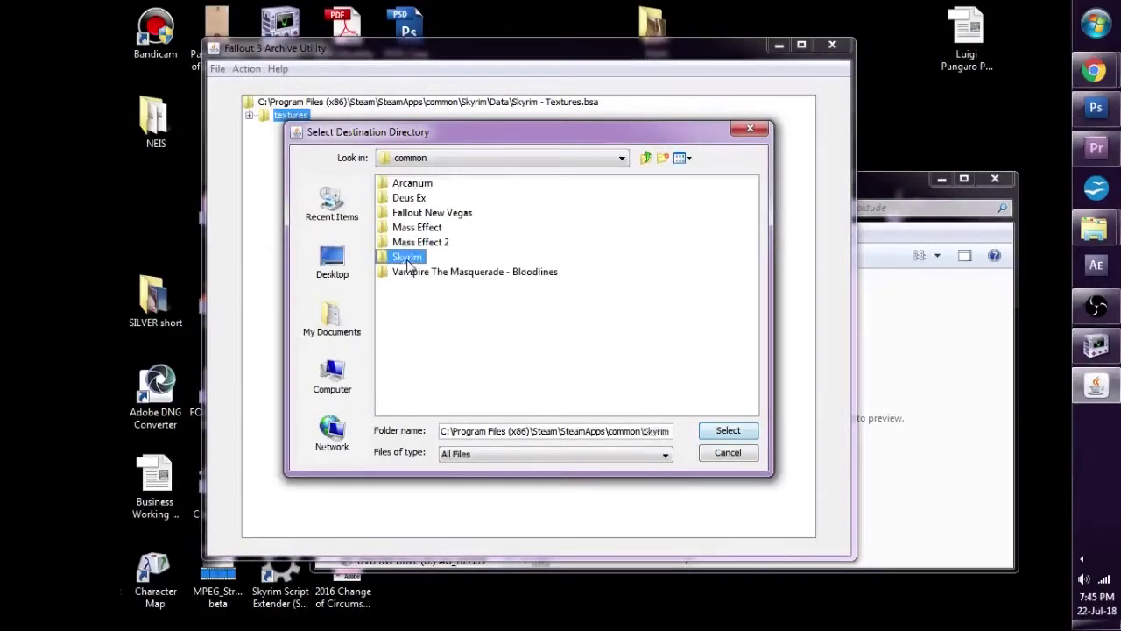
double_click(409, 258)
click(412, 198)
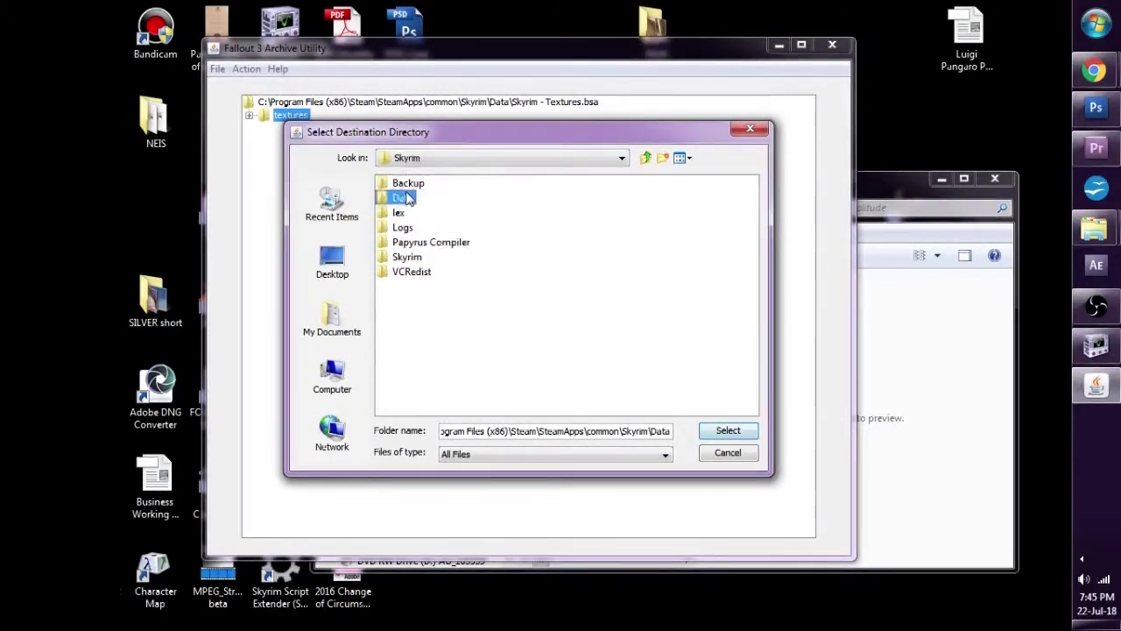
double_click(412, 198)
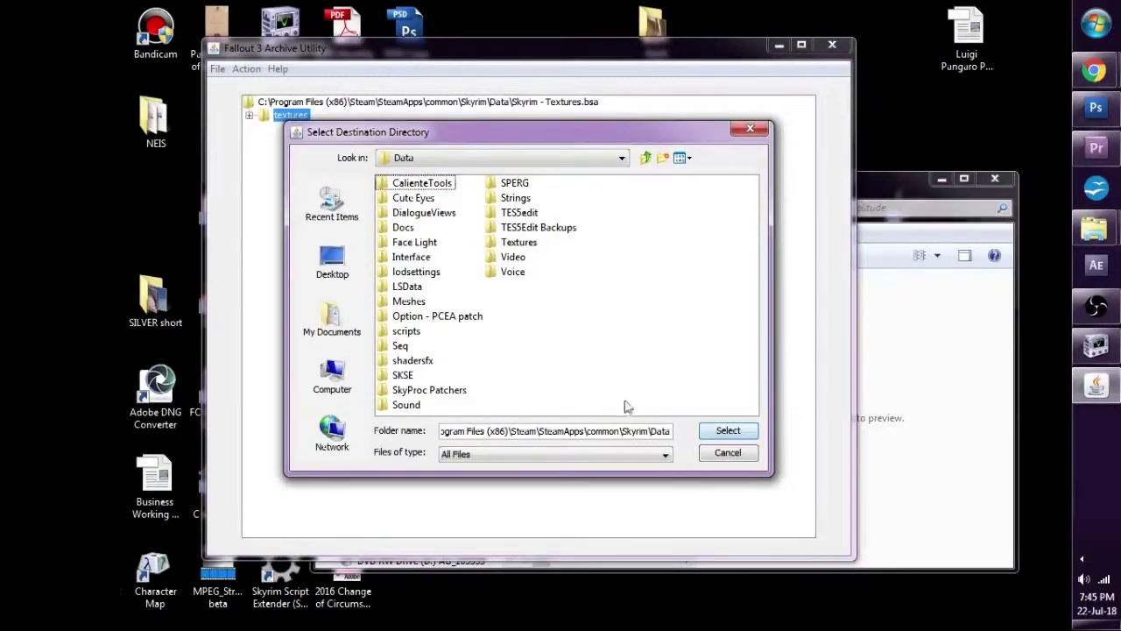
click(645, 431)
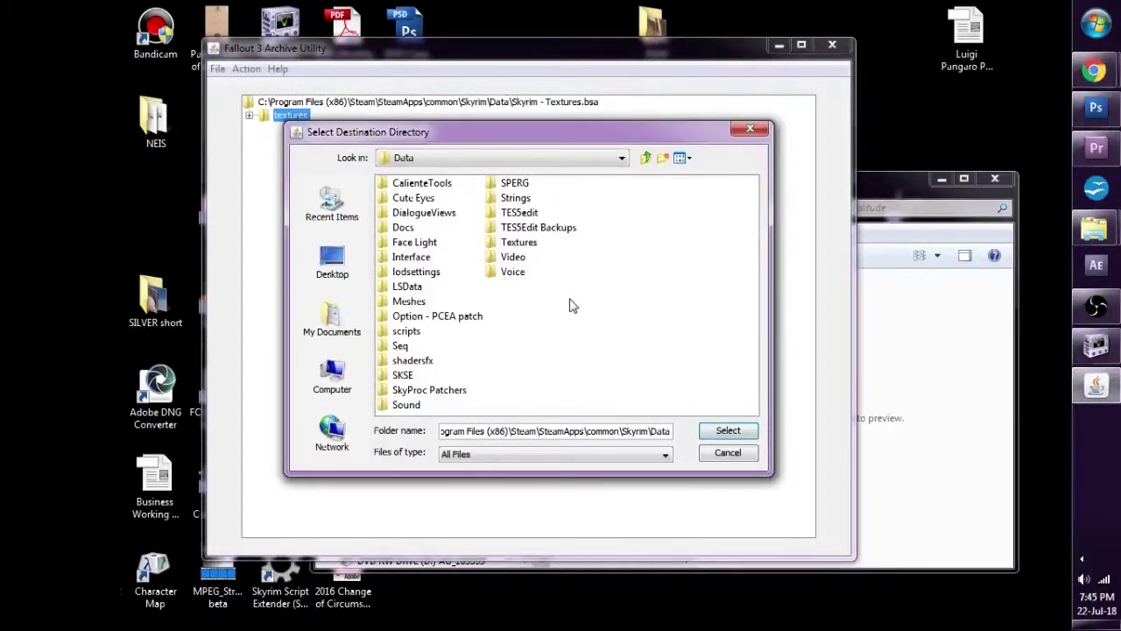
click(727, 453)
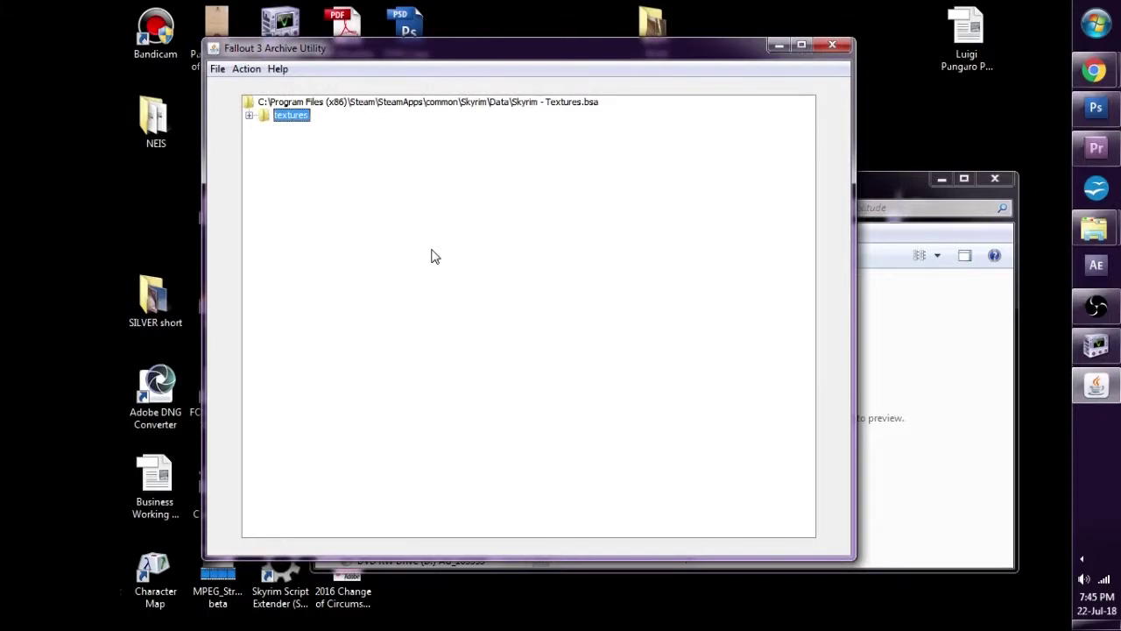
drag(389, 53, 368, 68)
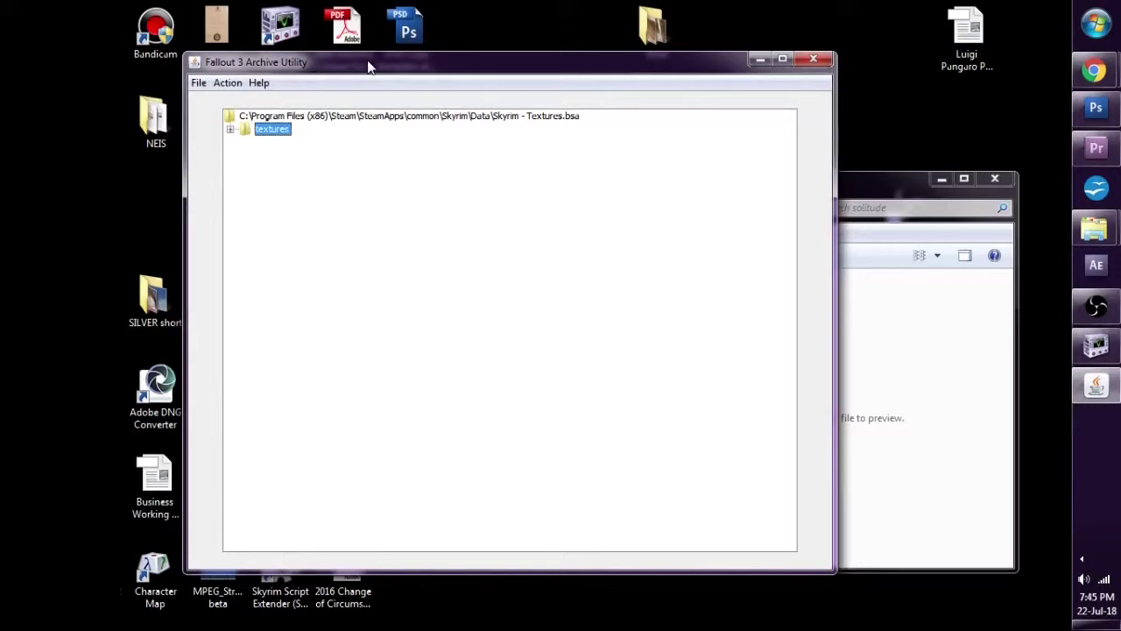
drag(369, 67, 371, 64)
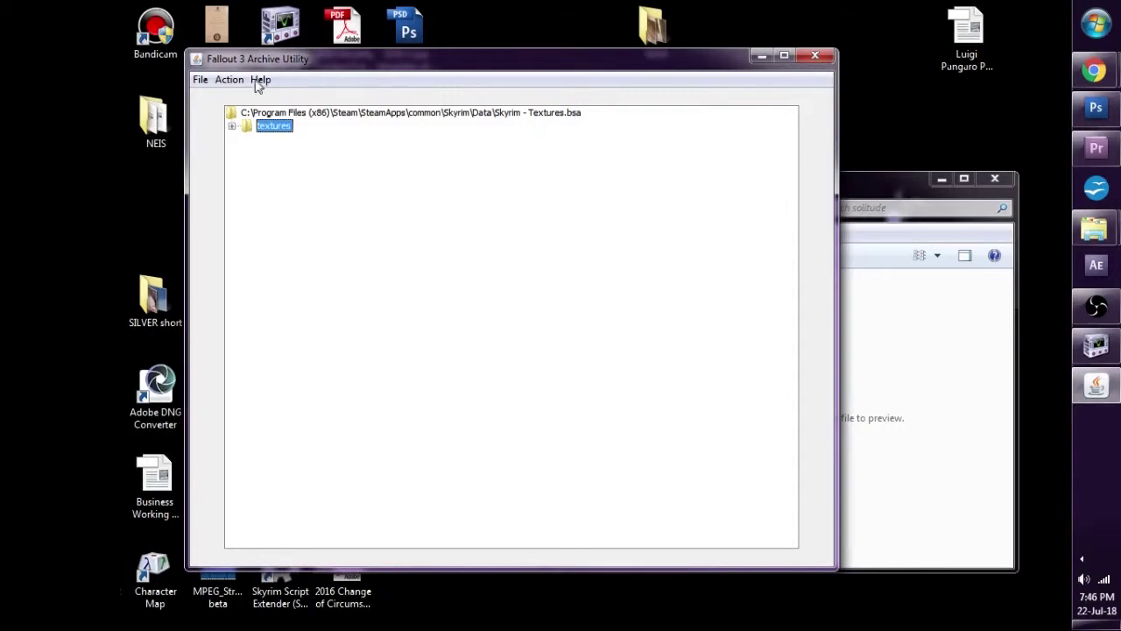
Open the archive picker, look over the .bsa files in Data, and cancel without opening any
click(202, 84)
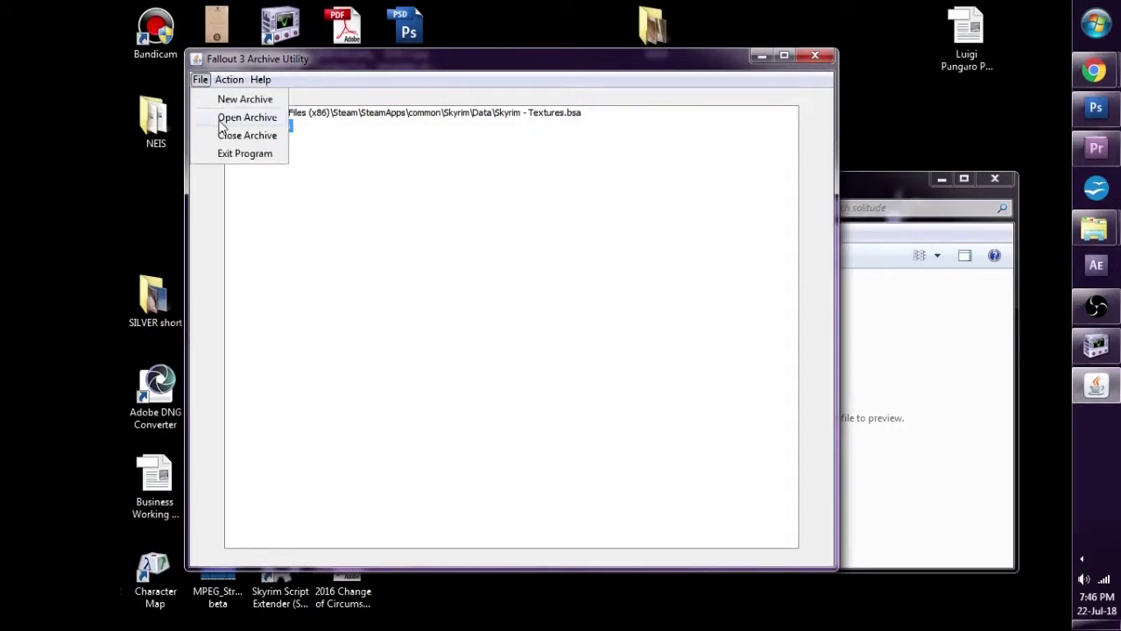
click(226, 117)
drag(474, 419, 688, 420)
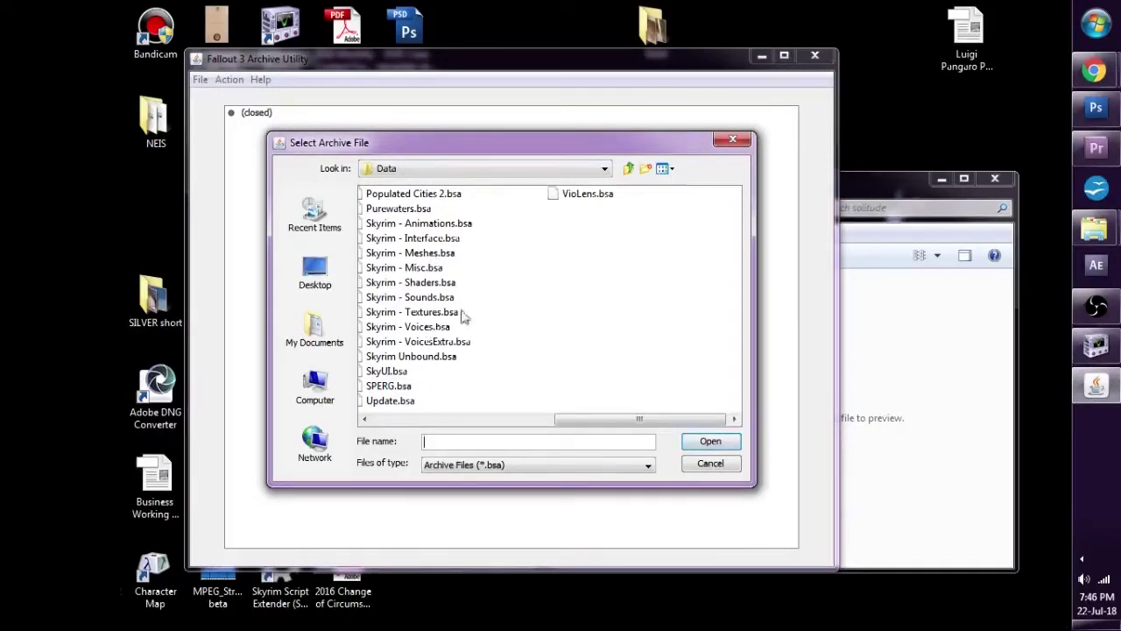
drag(619, 421, 661, 429)
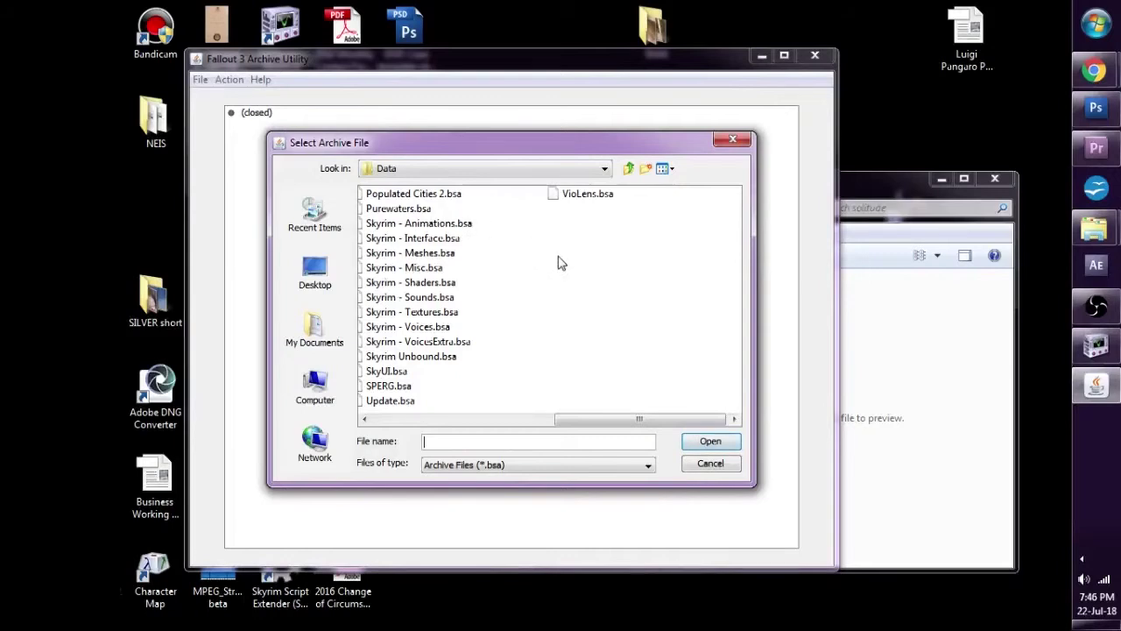
click(708, 464)
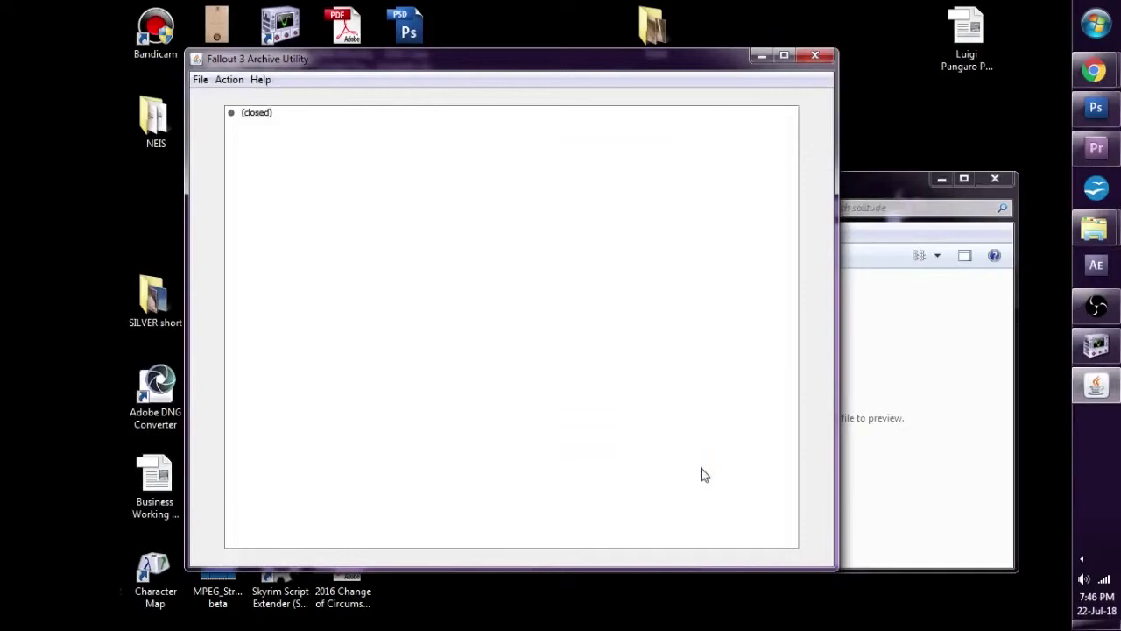
In Explorer, go up from solitude to Skyrim's Data\Textures and widen the file list
click(865, 193)
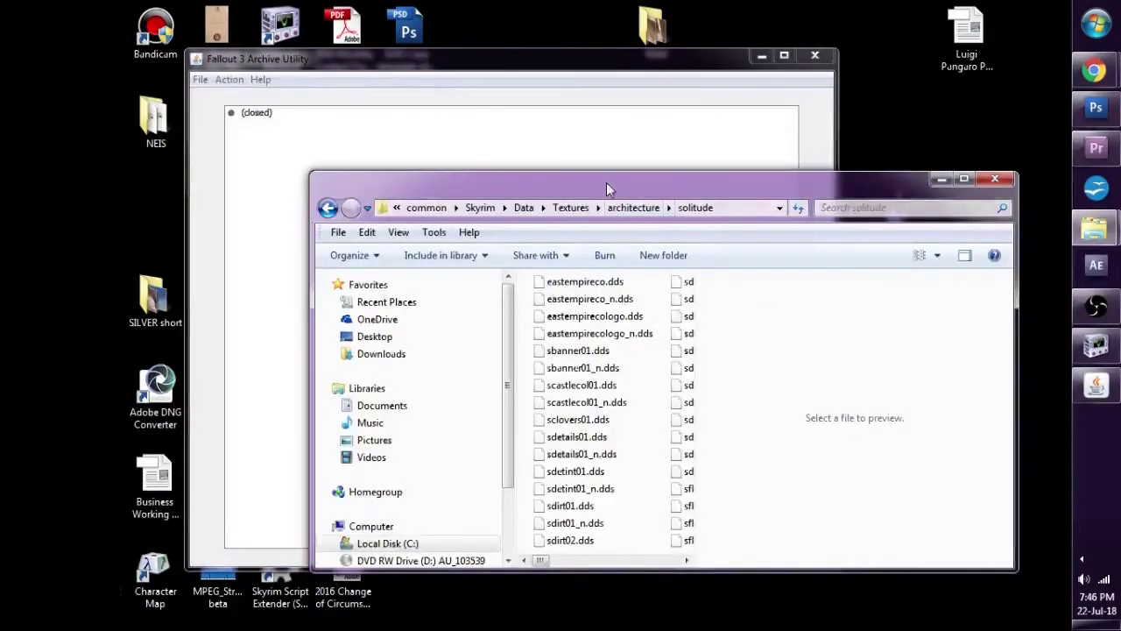
drag(606, 182, 524, 118)
click(488, 143)
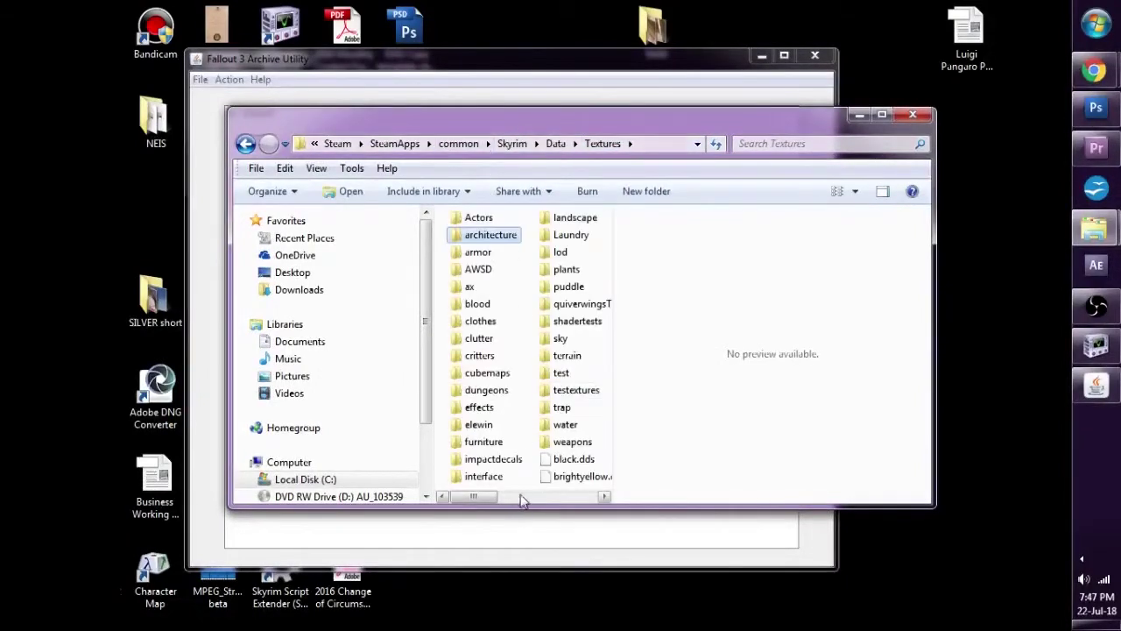
drag(613, 454, 792, 453)
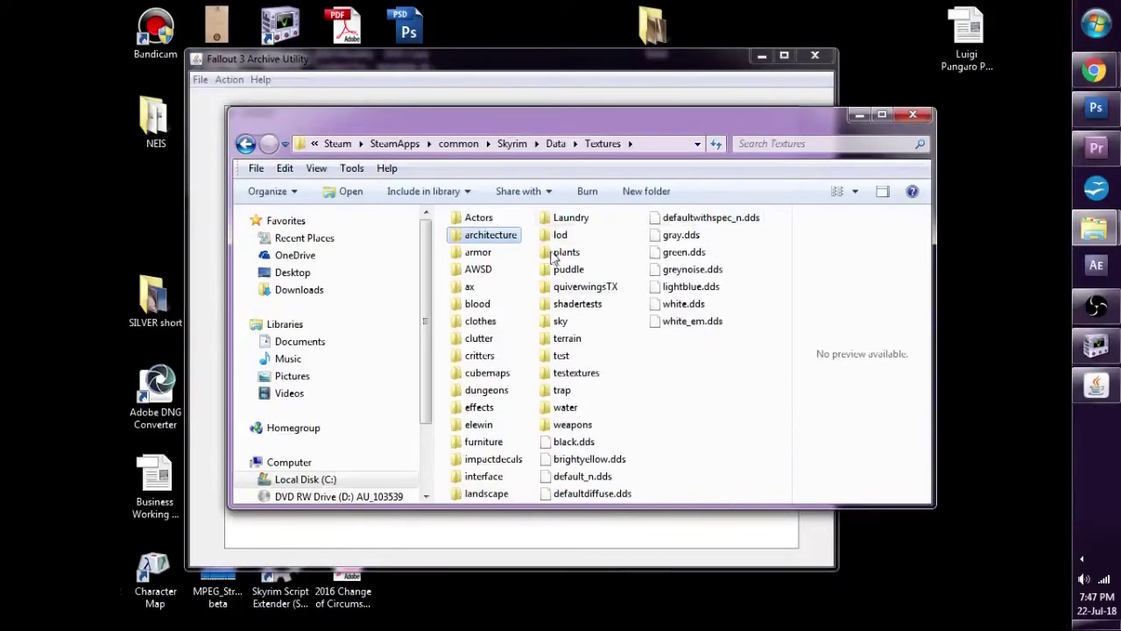